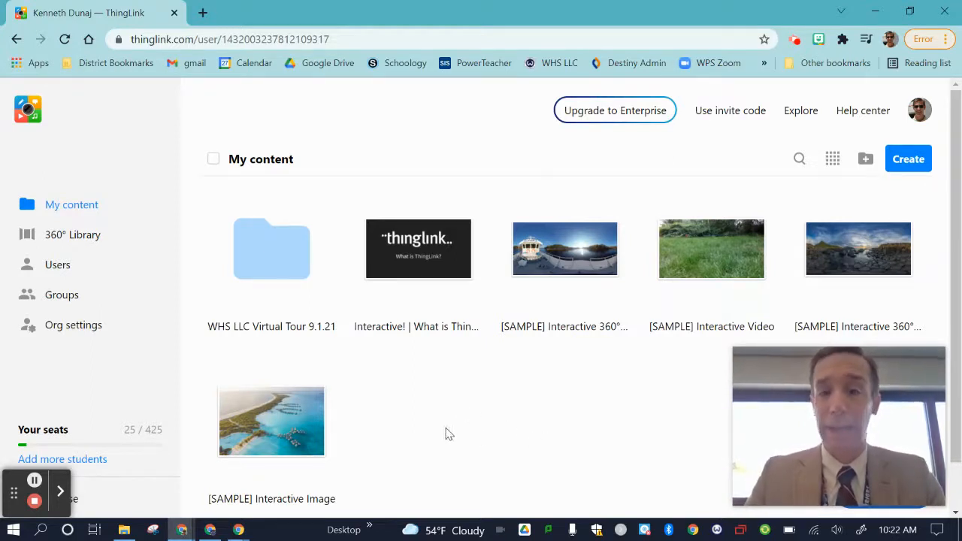
Step: Create a new folder named "ThingLink Project" in My content
left_click(864, 161)
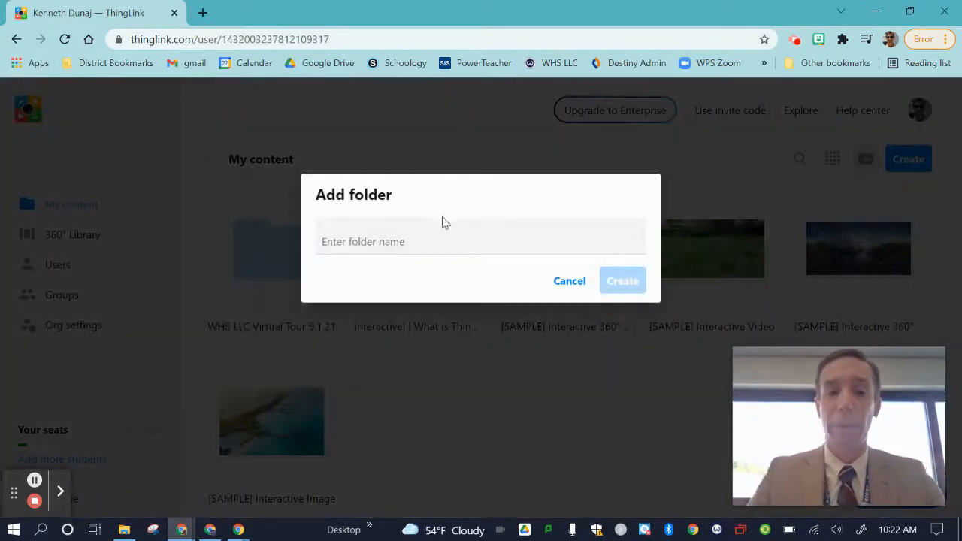
left_click(441, 235)
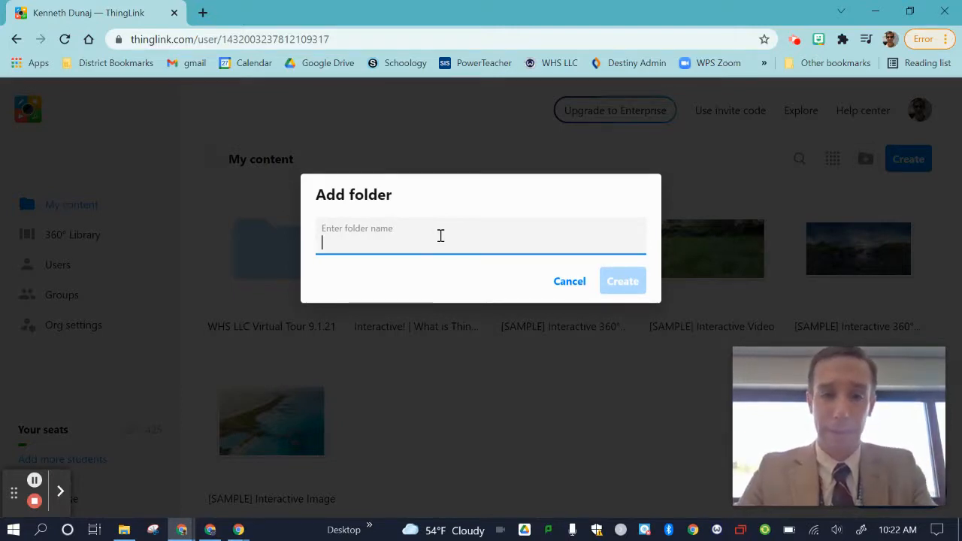
type("ThingLink Project")
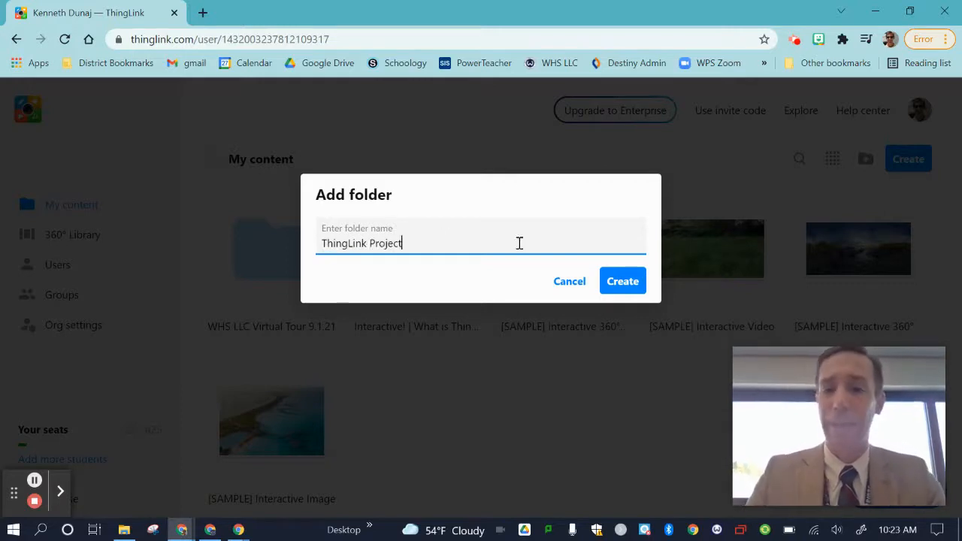
left_click(624, 281)
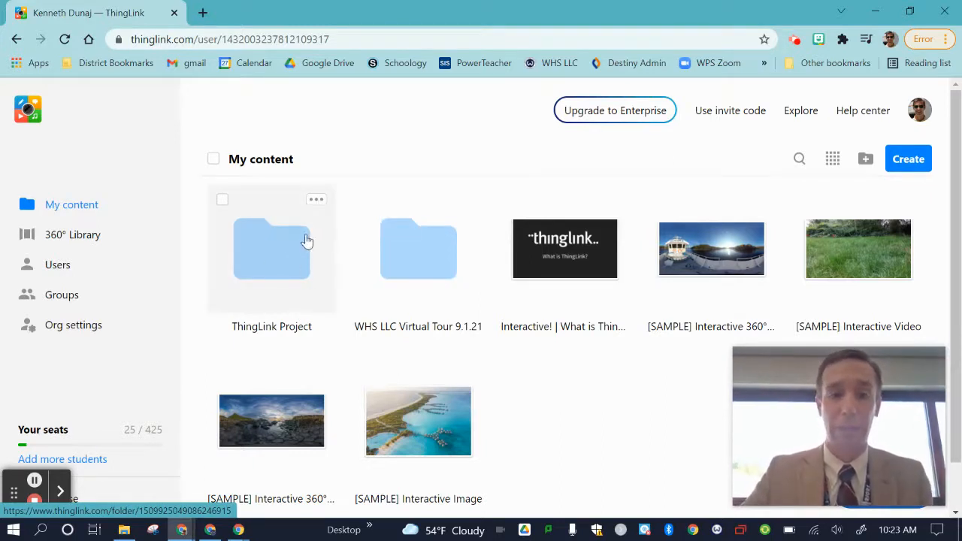
Step: Select a colleague with the Viewer role in the ThingLink Project folder's access settings and close the settings
left_click(317, 201)
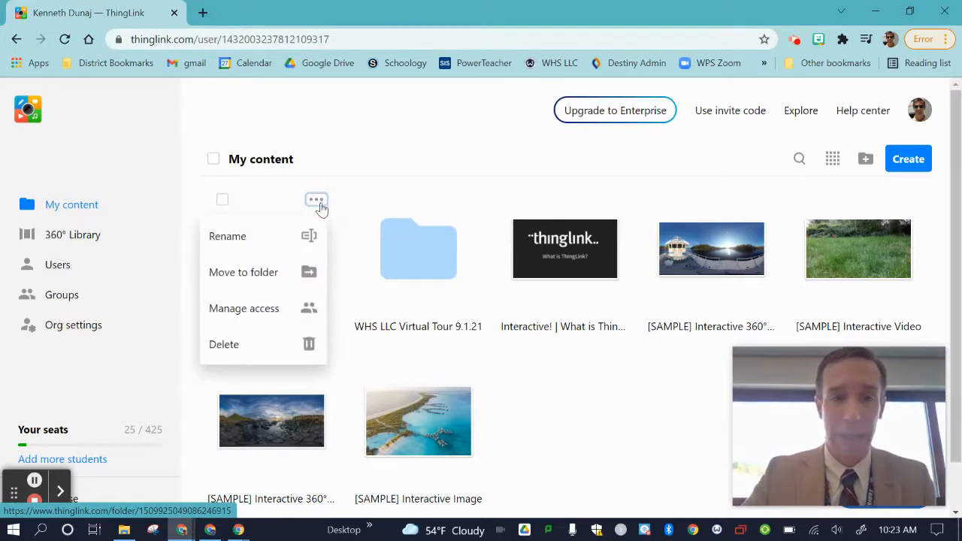
left_click(304, 303)
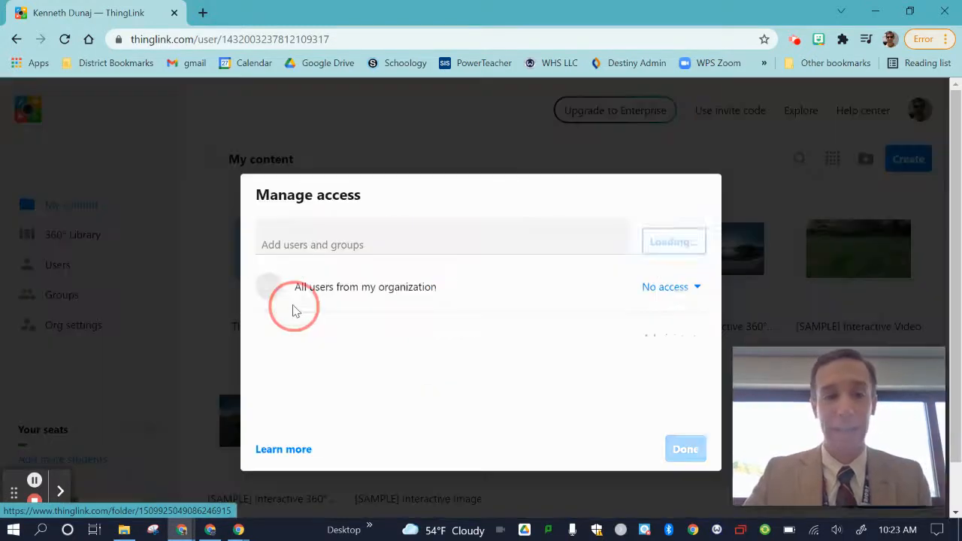
left_click(456, 248)
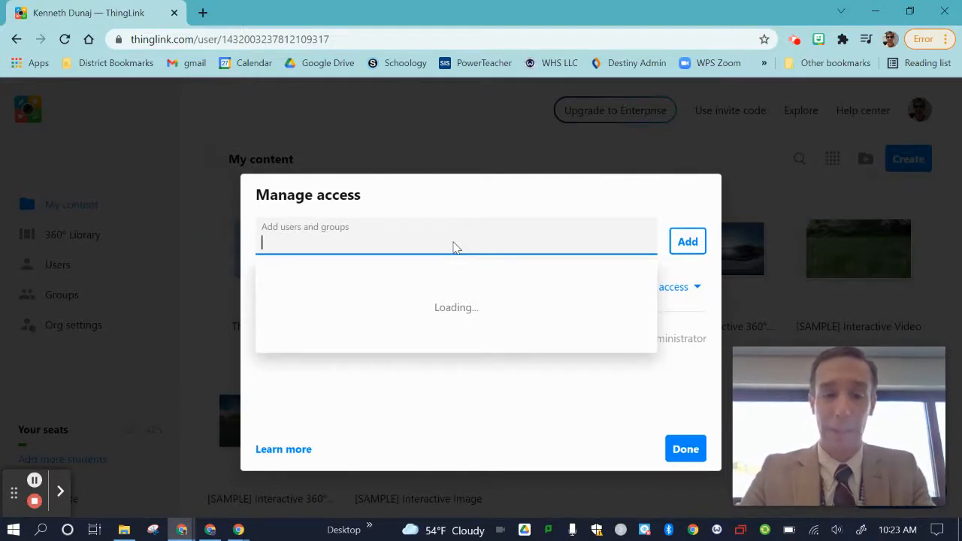
type("Tara")
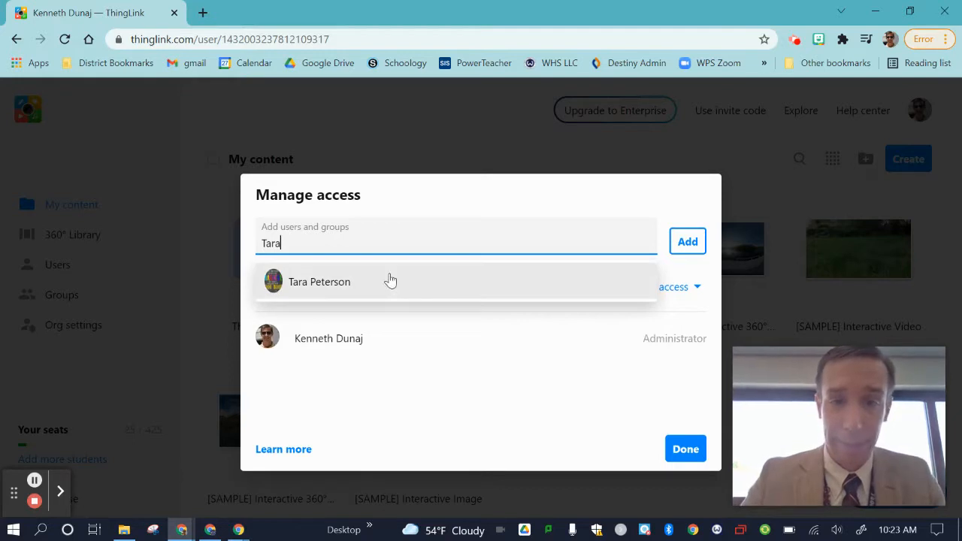
left_click(388, 283)
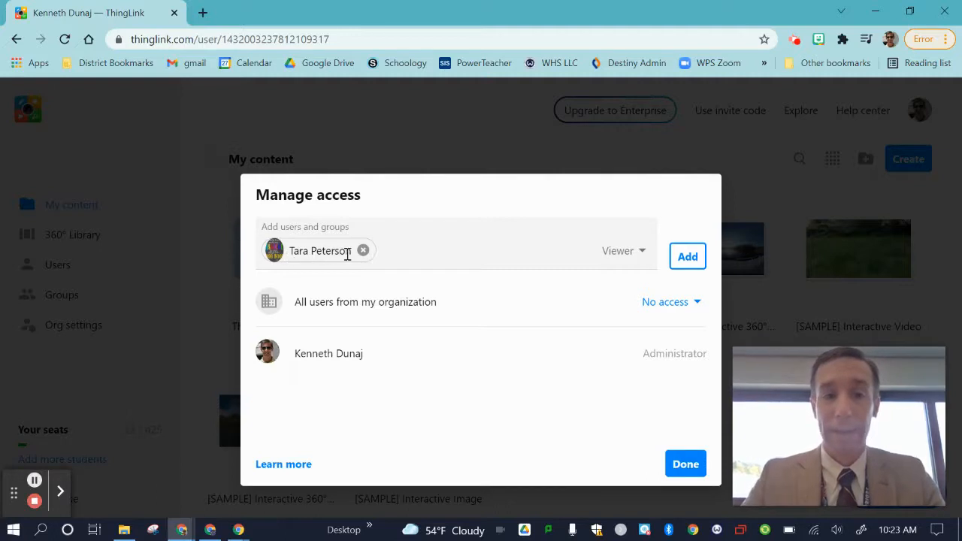
left_click(628, 256)
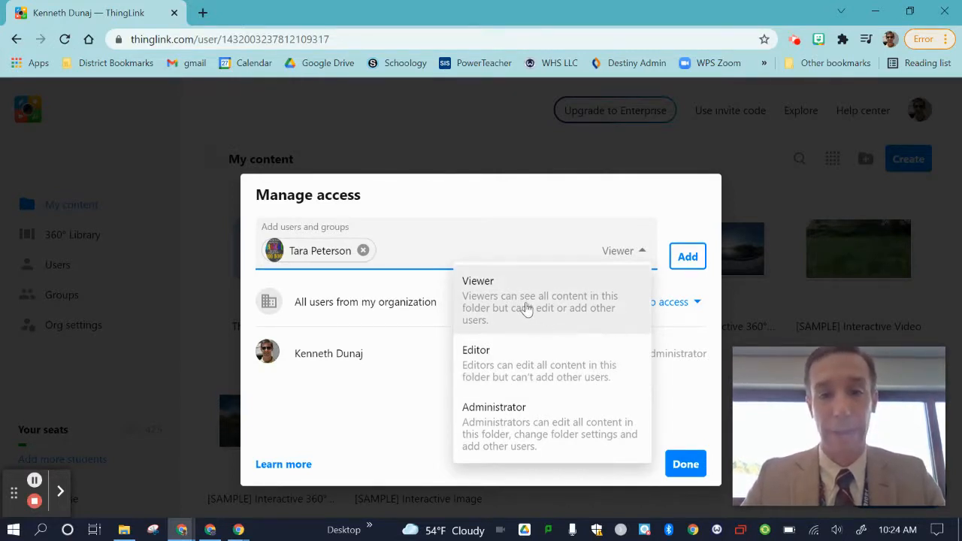
left_click(398, 362)
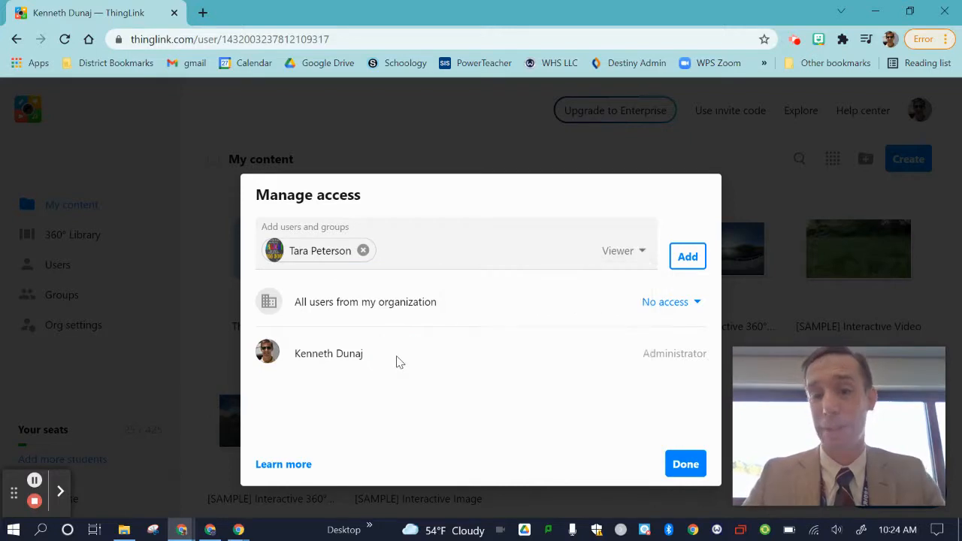
left_click(682, 461)
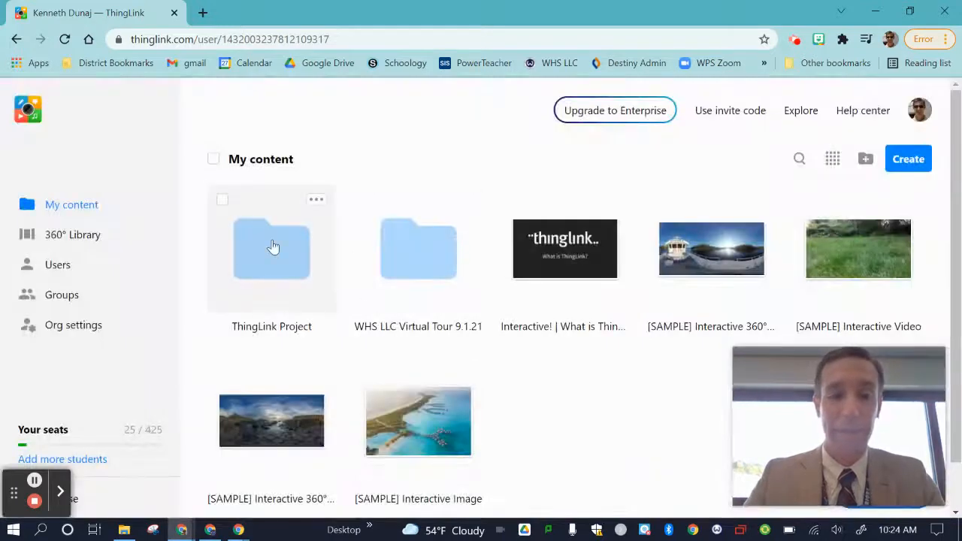
Step: Upload the WPS Logo image from the Desktop into the ThingLink Project folder as image content
left_click(273, 246)
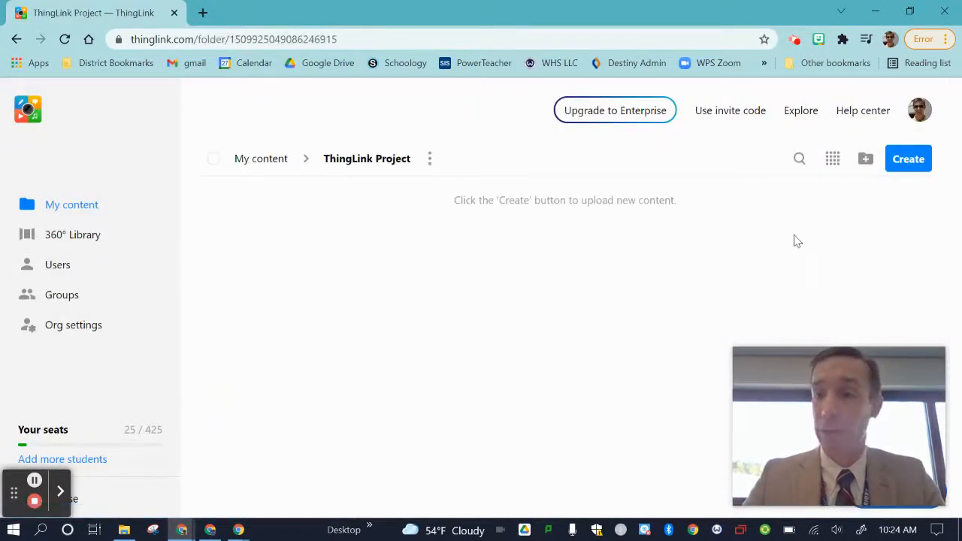
left_click(913, 167)
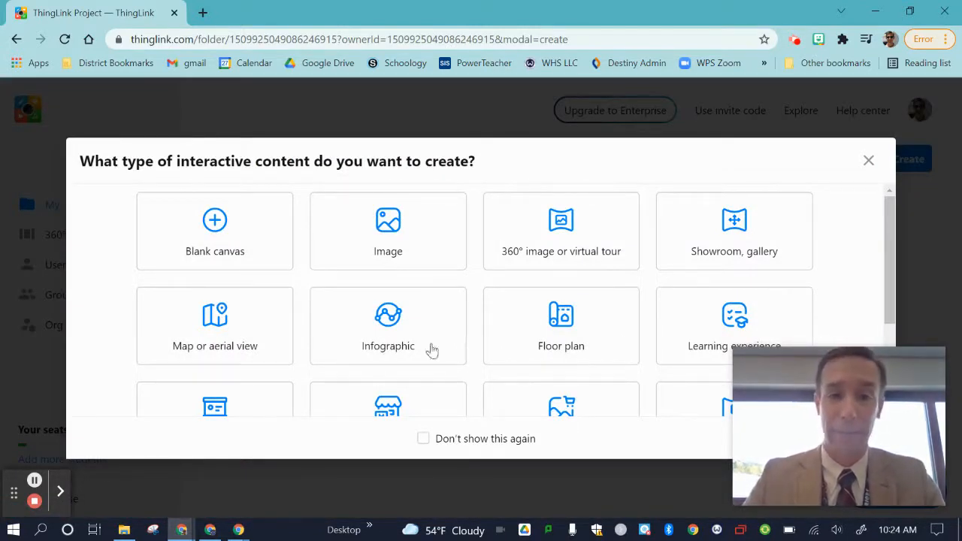
left_click(376, 254)
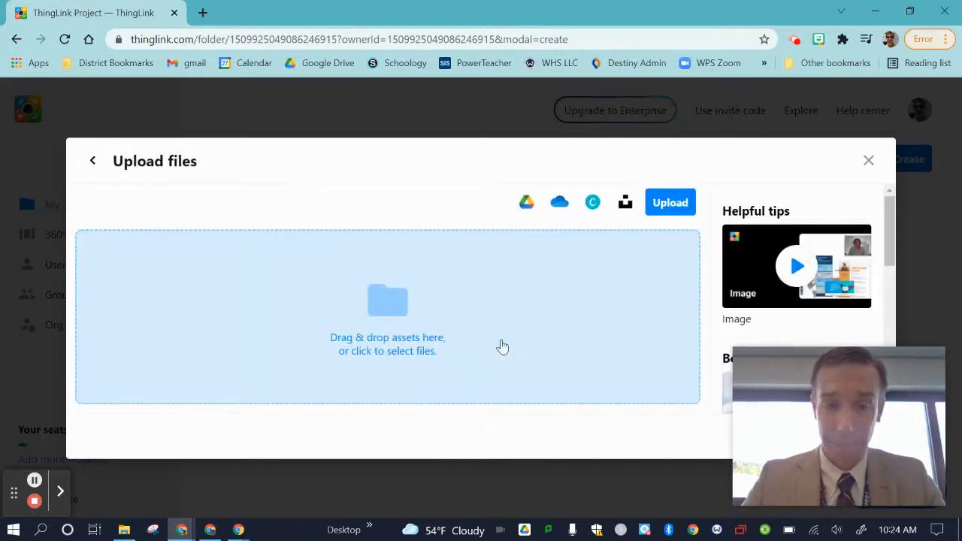
left_click(399, 310)
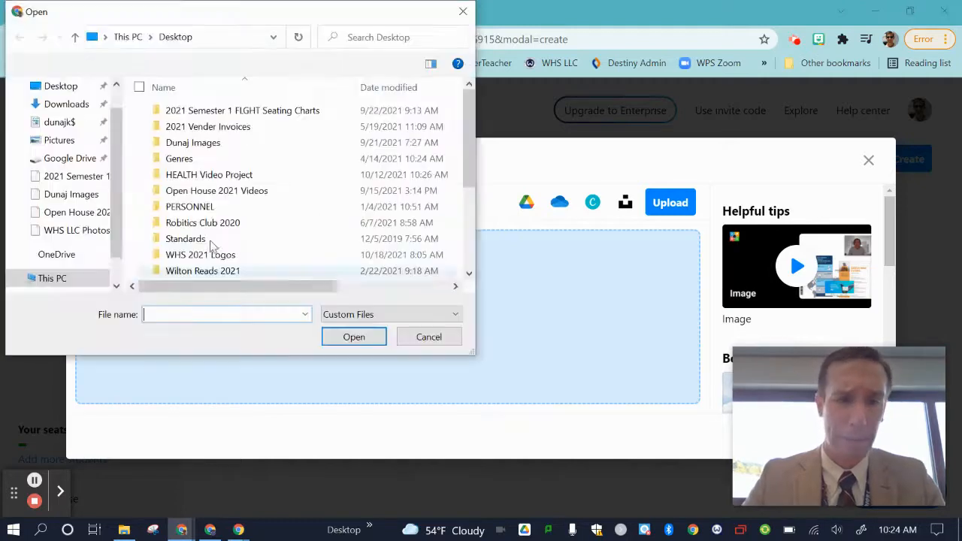
scroll(223, 137, "down", 3)
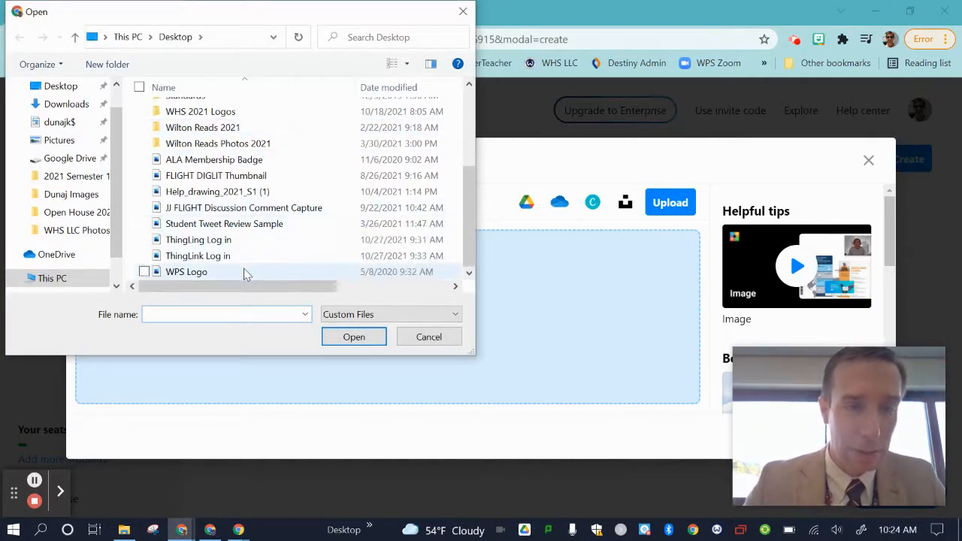
left_click(186, 271)
left_click(353, 336)
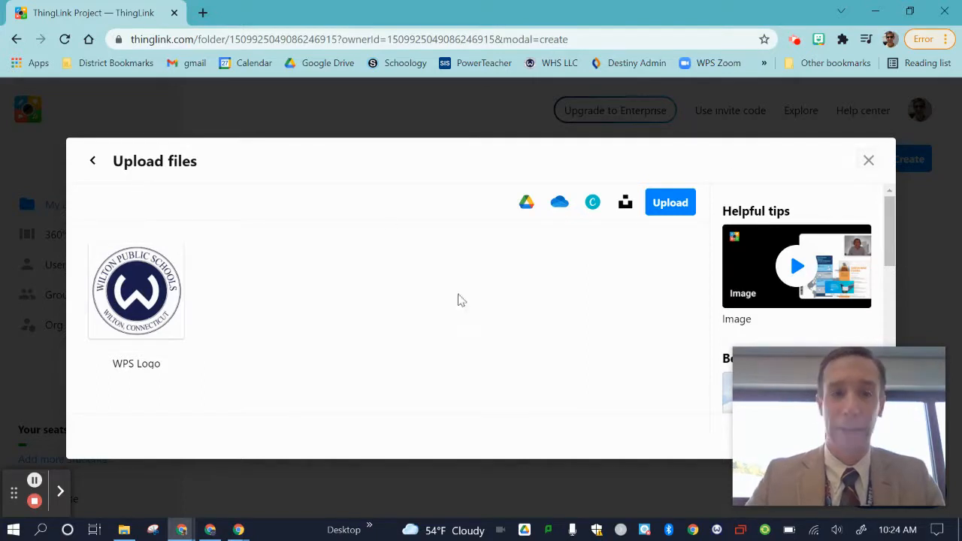
left_click(868, 161)
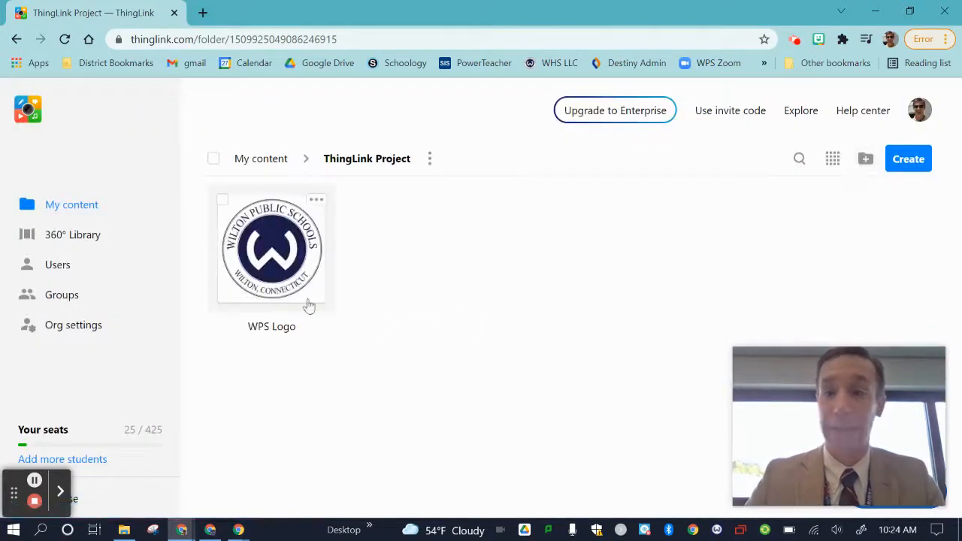
Step: Return to My content, reopen the ThingLink Project folder and open the WPS Logo image for editing
left_click(264, 158)
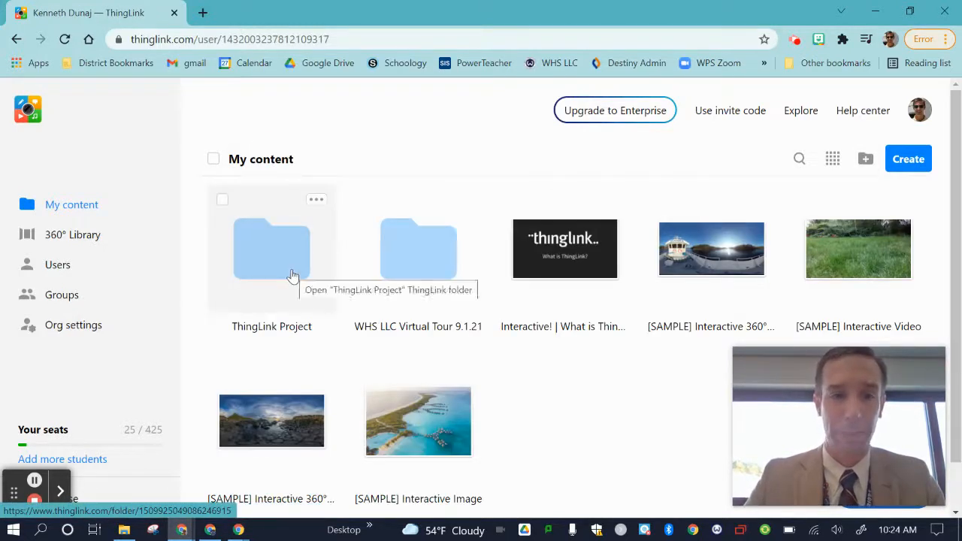
left_click(293, 276)
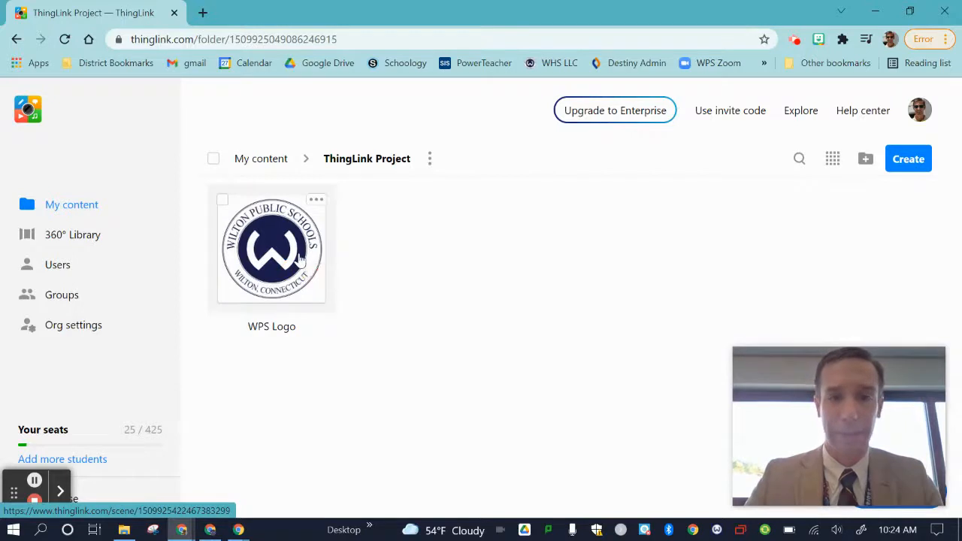
left_click(299, 259)
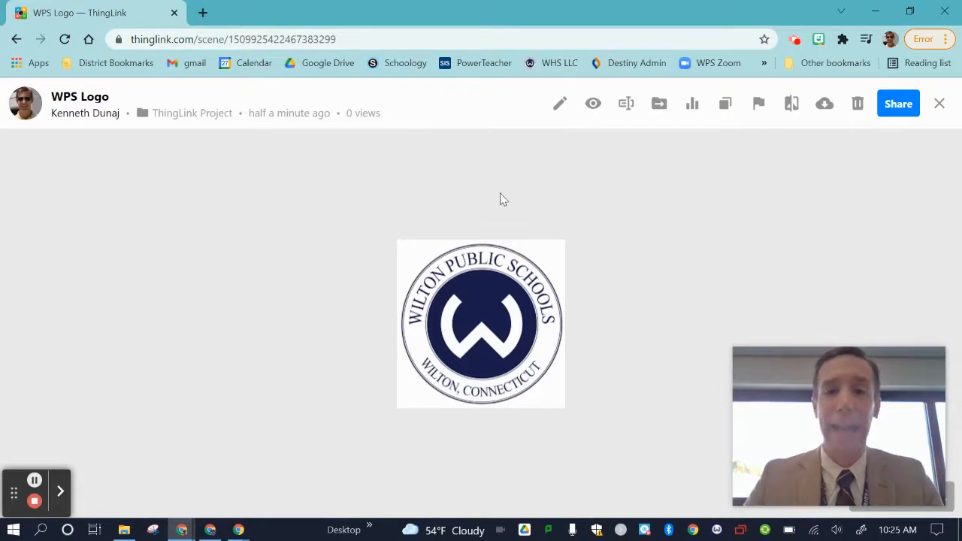
left_click(559, 111)
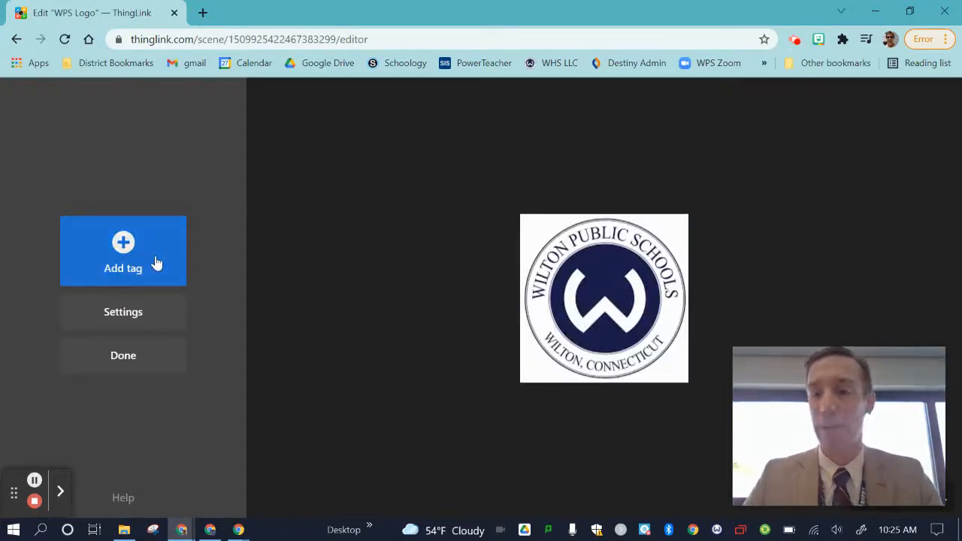
Step: Add a text and media tag to the WPS Logo image
left_click(156, 260)
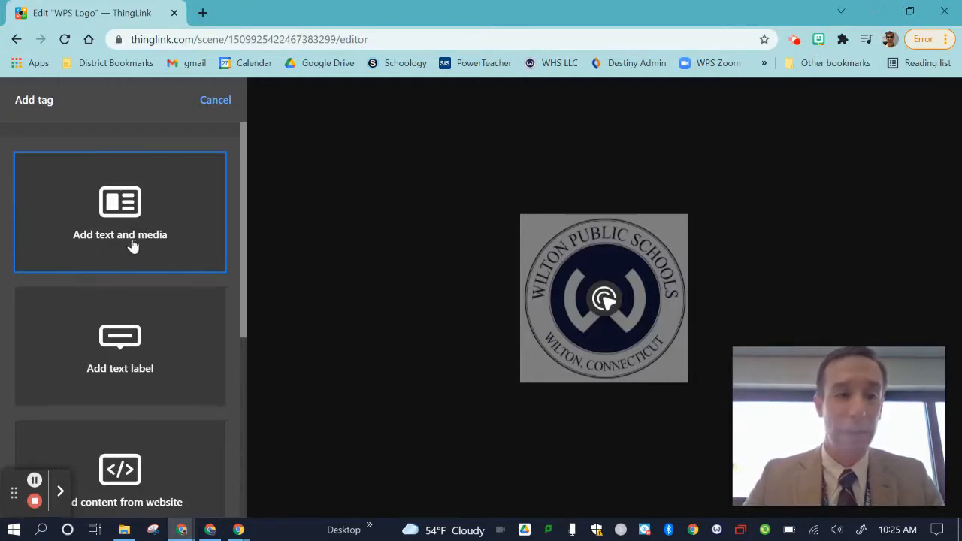
scroll(165, 436, "down", 3)
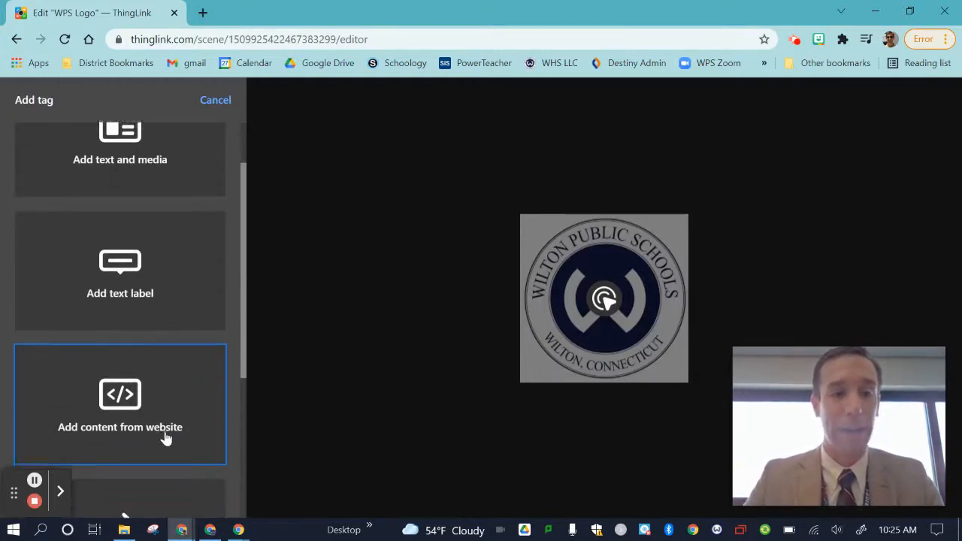
scroll(165, 429, "down", 2)
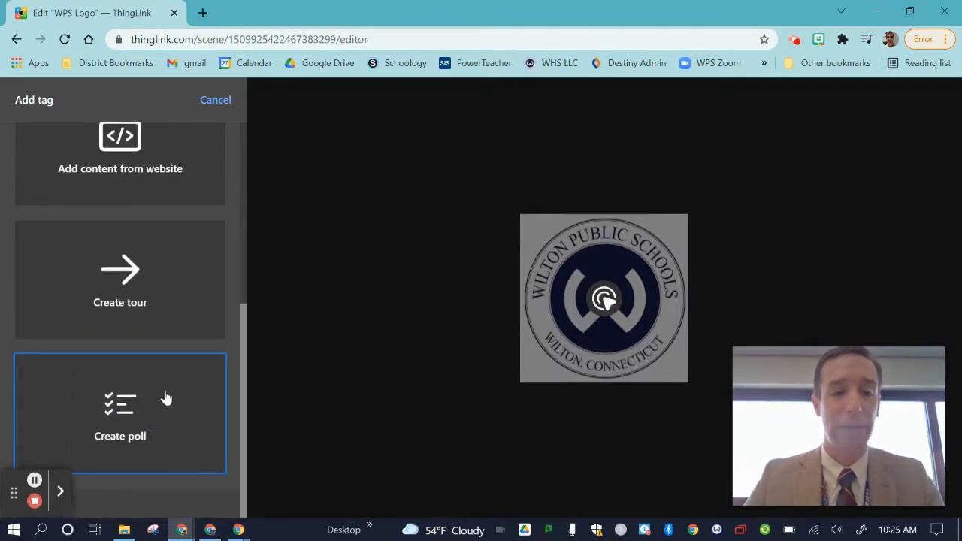
scroll(163, 398, "up", 4)
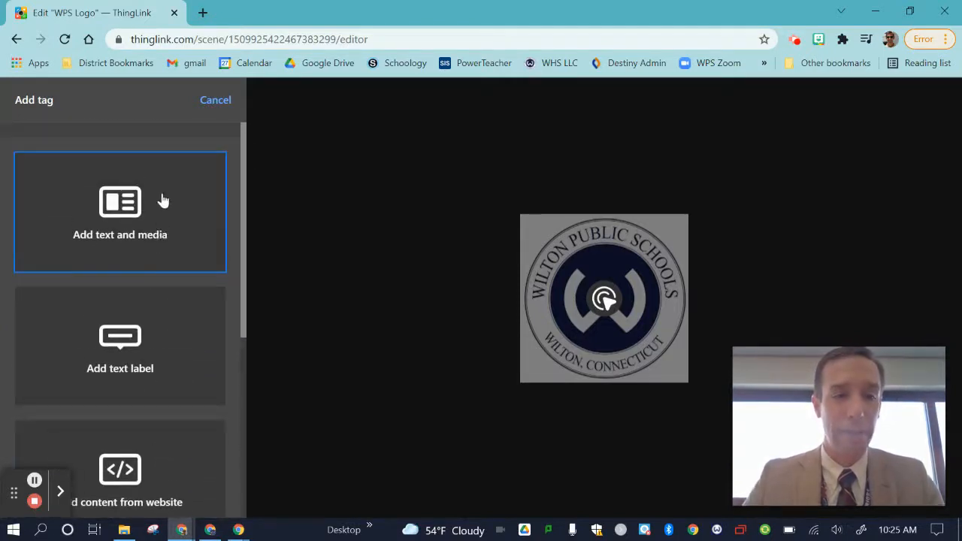
left_click(156, 240)
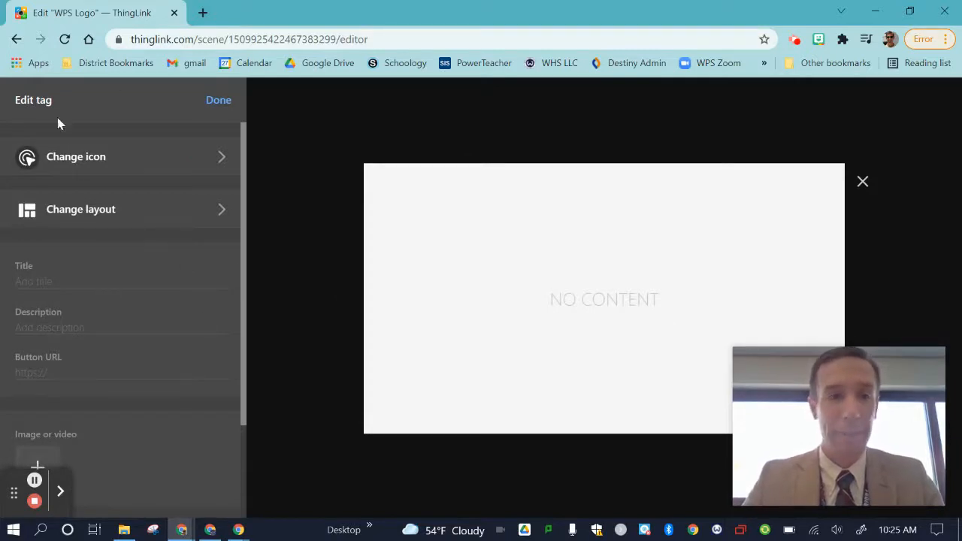
Step: Look through the tag icon categories, from General down to Transport and the custom icon upload option
left_click(141, 165)
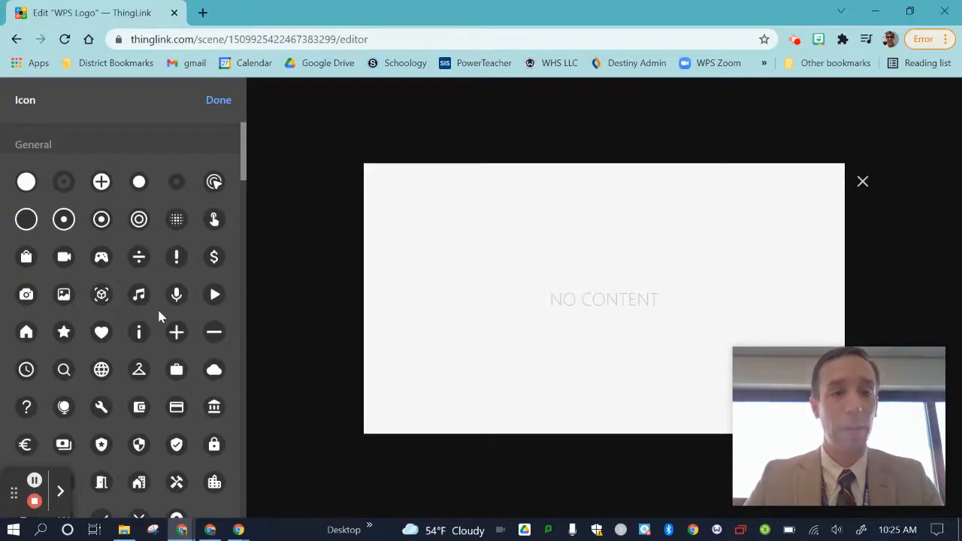
scroll(158, 316, "down", 9)
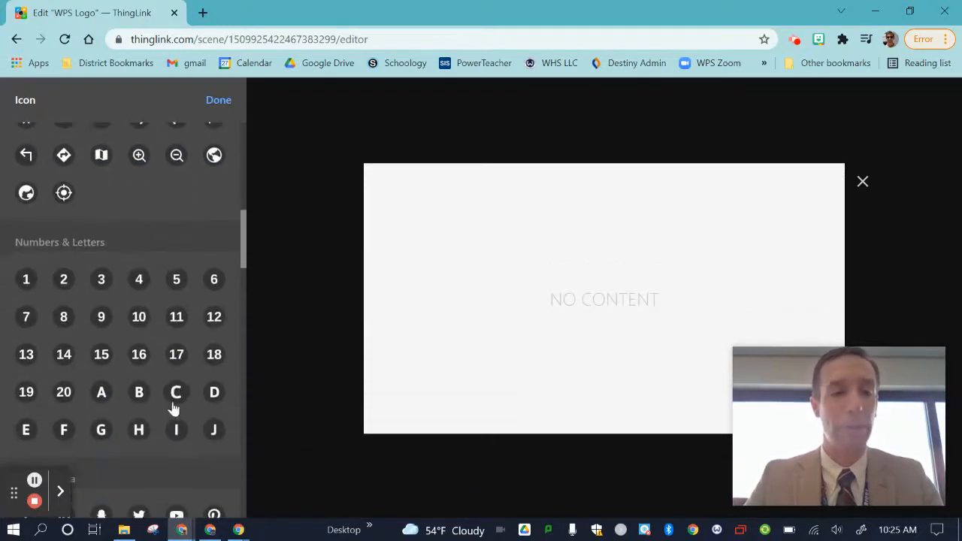
scroll(173, 408, "down", 7)
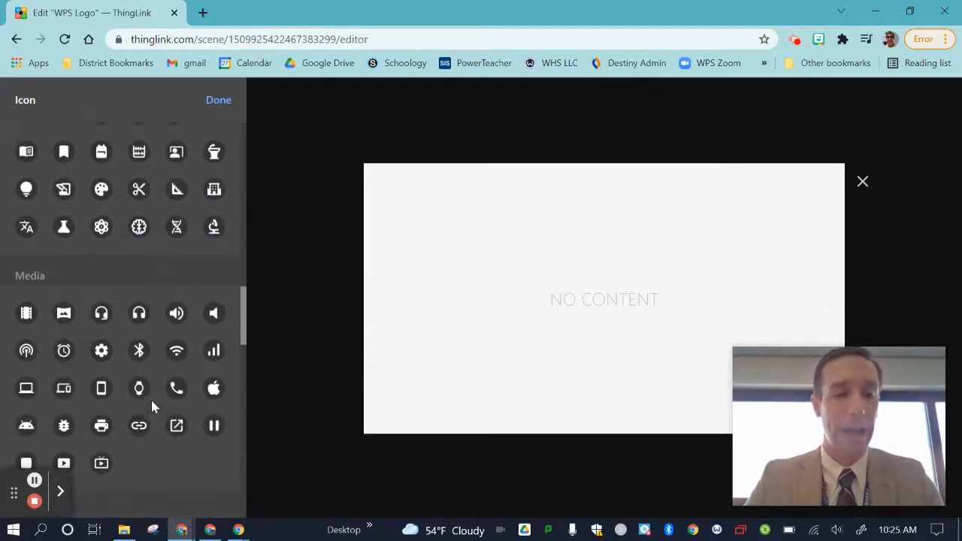
scroll(150, 402, "down", 1)
scroll(150, 395, "up", 2)
scroll(151, 388, "down", 3)
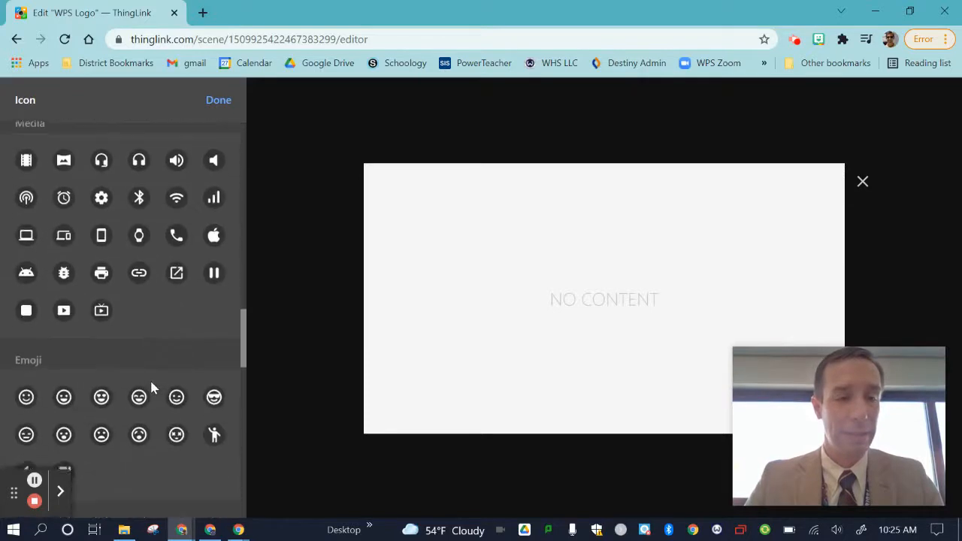
scroll(150, 378, "down", 7)
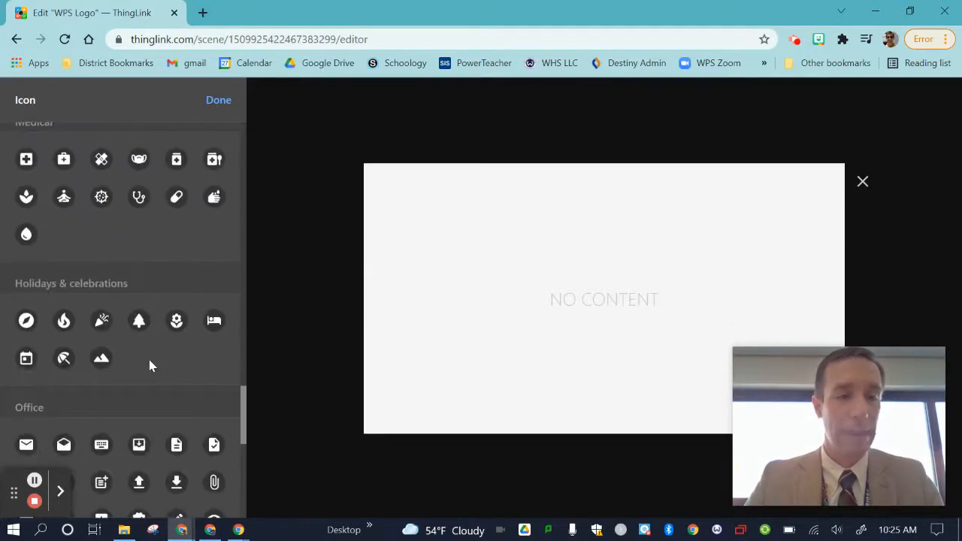
scroll(147, 357, "down", 6)
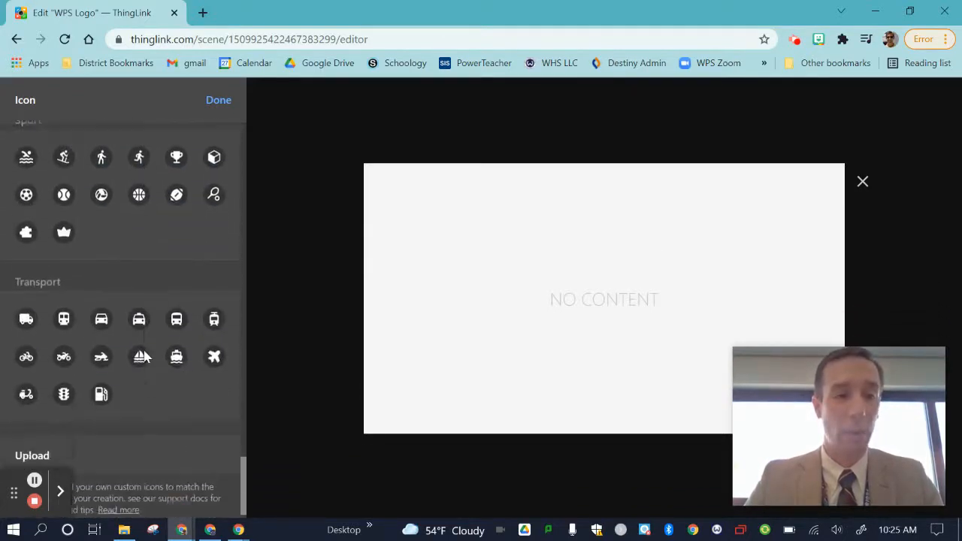
scroll(142, 355, "down", 1)
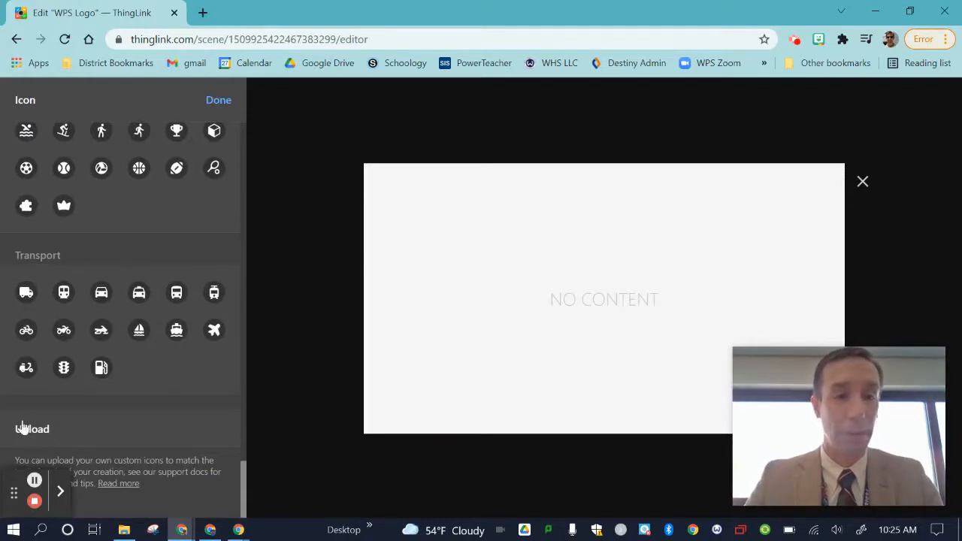
scroll(135, 368, "up", 10)
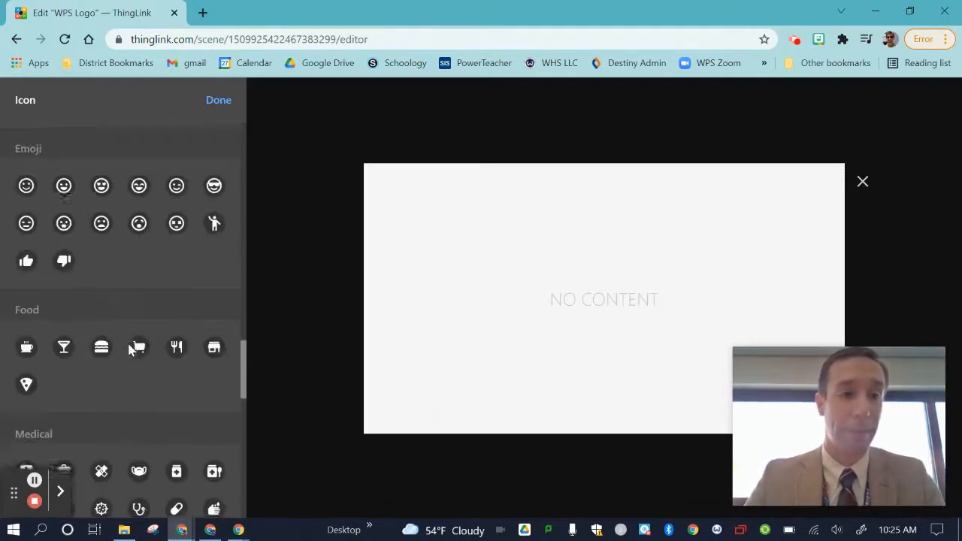
scroll(130, 350, "up", 10)
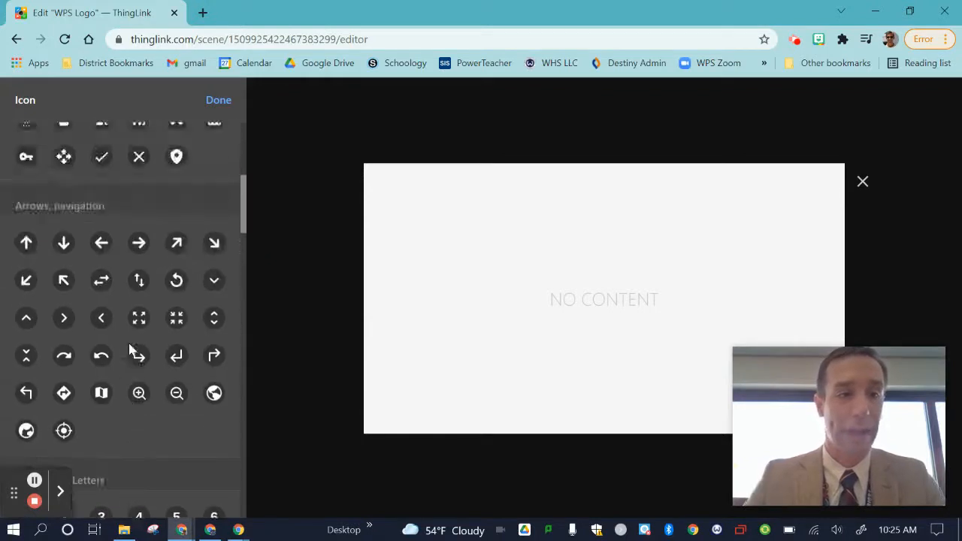
Step: Change the tag's icon to the plain General circle in its white version with a blue outline
scroll(132, 347, "up", 8)
left_click(30, 182)
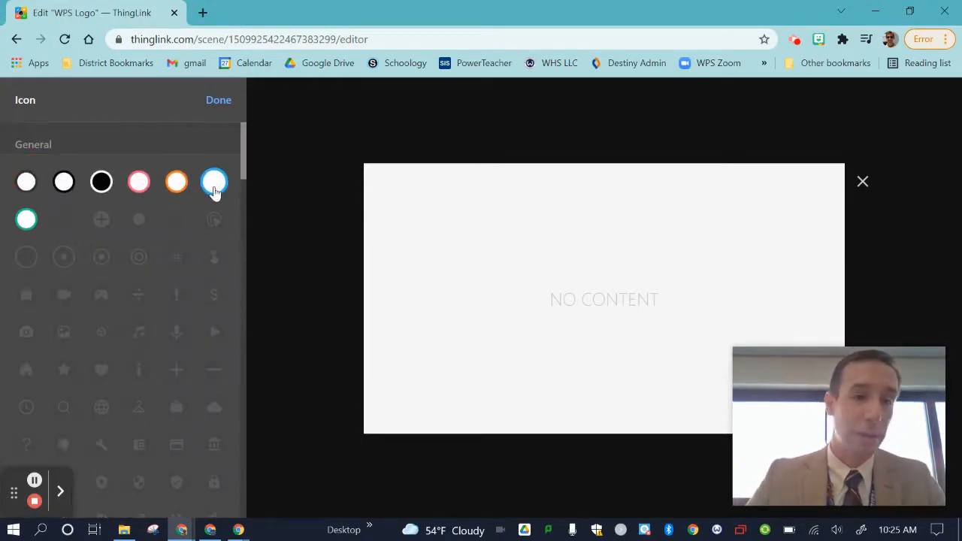
left_click(214, 184)
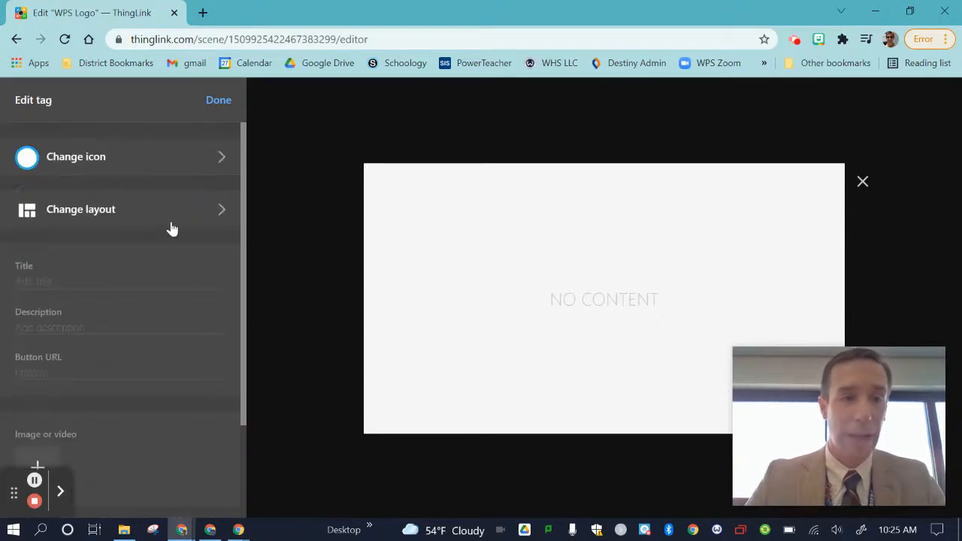
Step: Give the tag the title "ThingLink" and the description "Hot Spot"
left_click(61, 281)
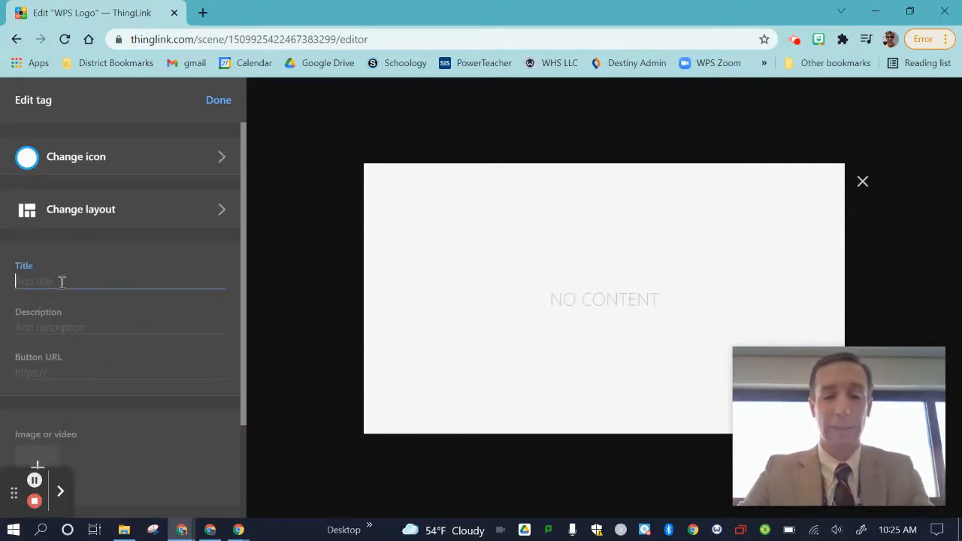
type("ThingLink")
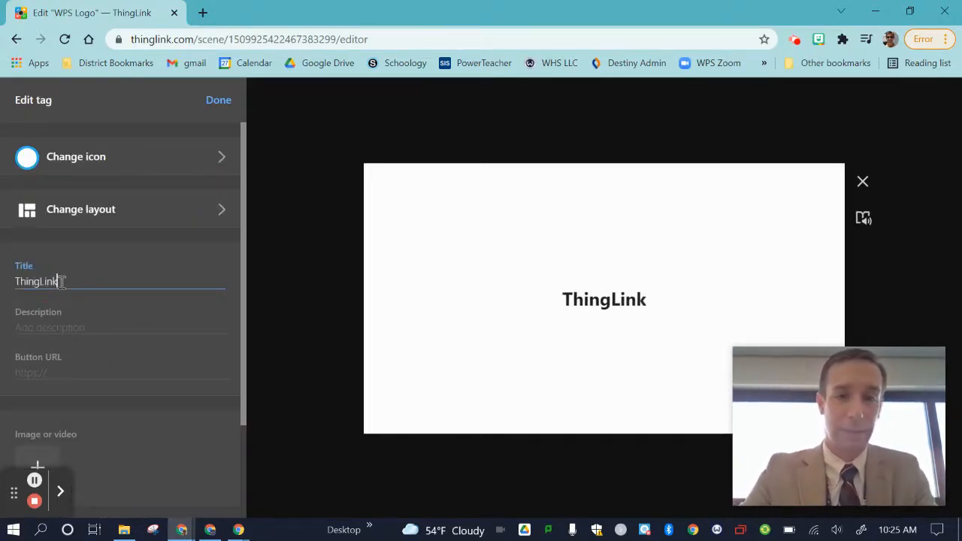
key("Tab")
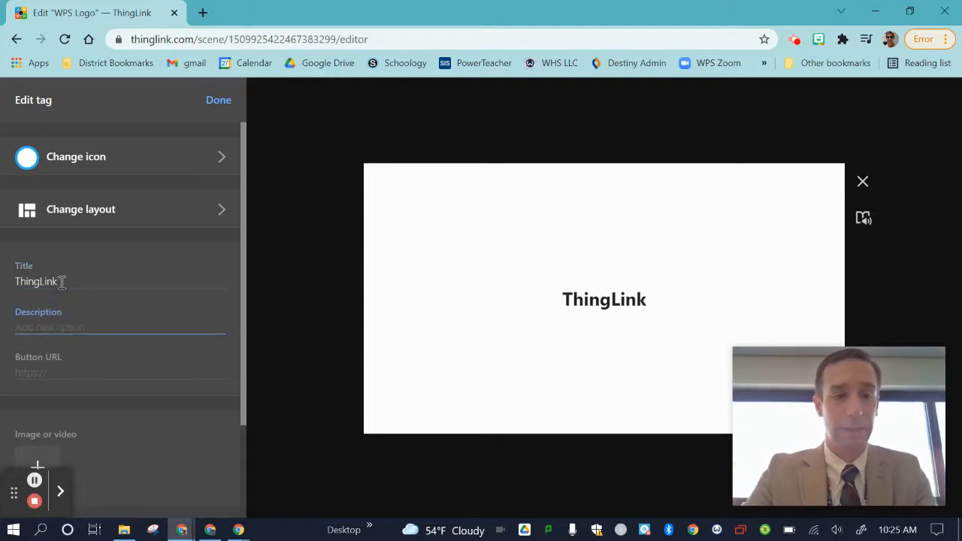
type("Hot")
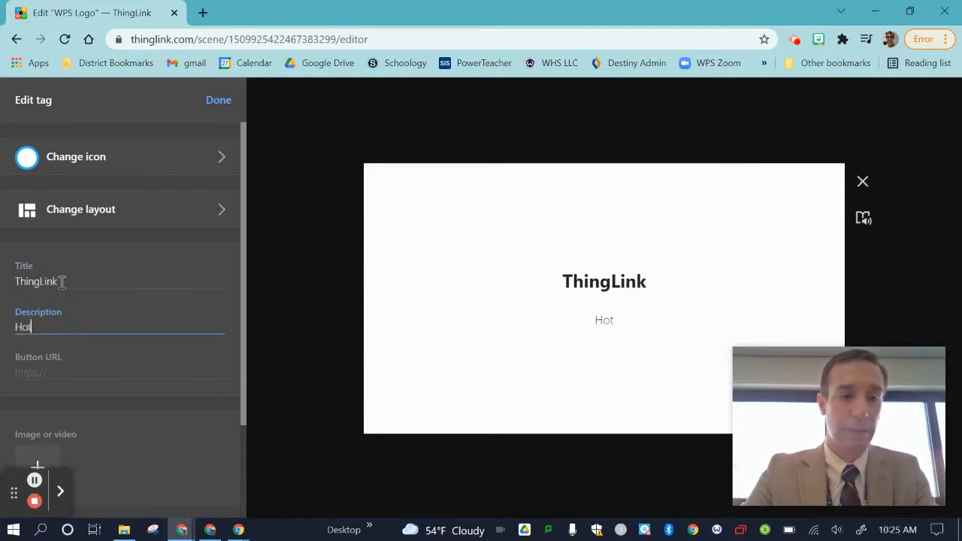
type(" Spo")
key("BackSpace")
key("BackSpace")
key("BackSpace")
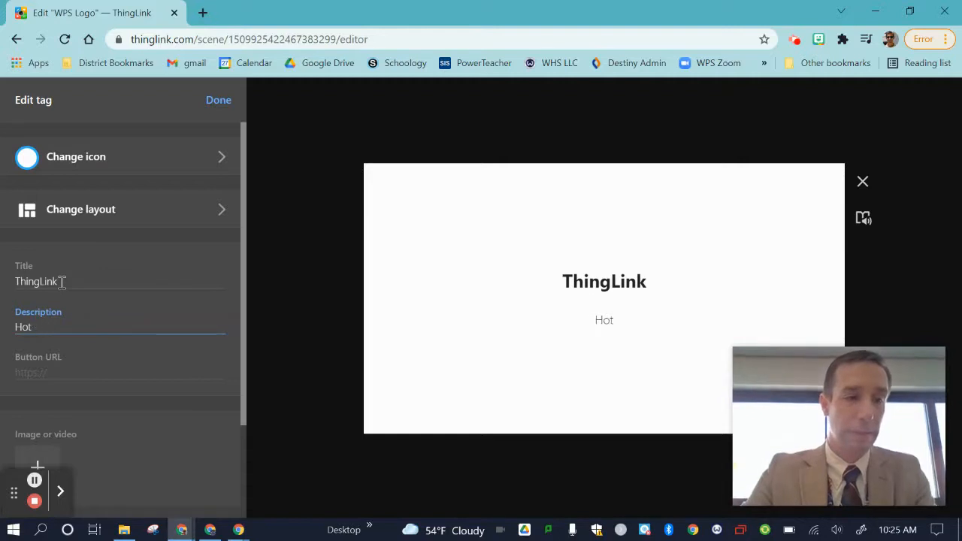
type("Spot")
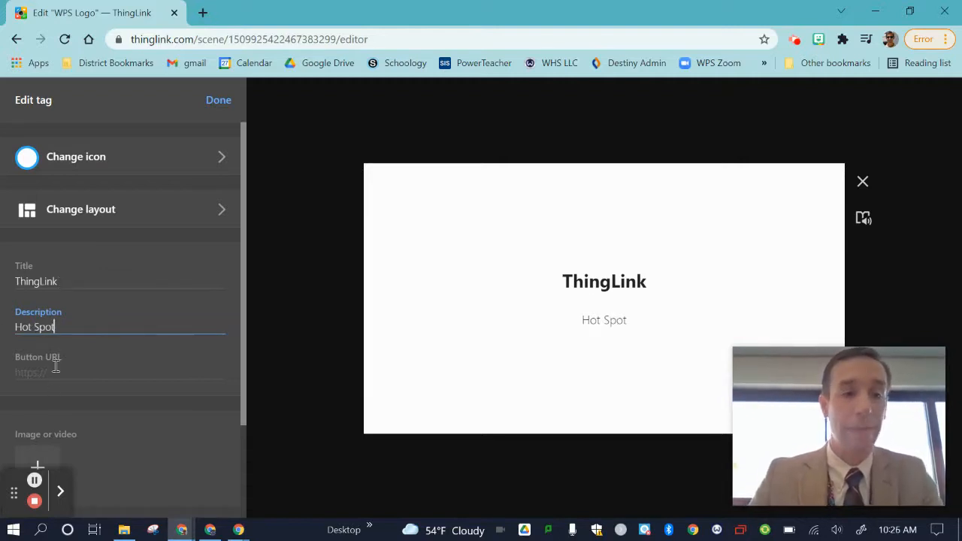
left_click(56, 366)
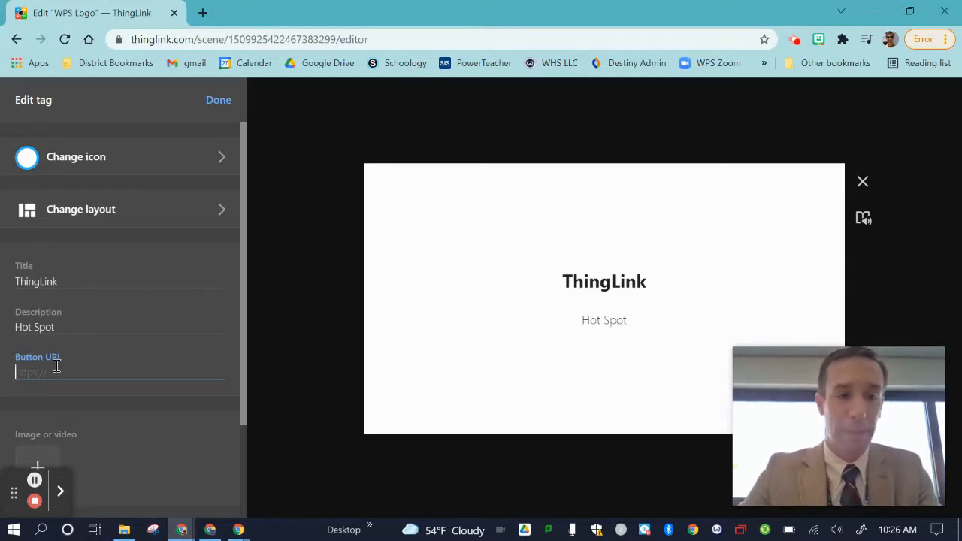
type("thing")
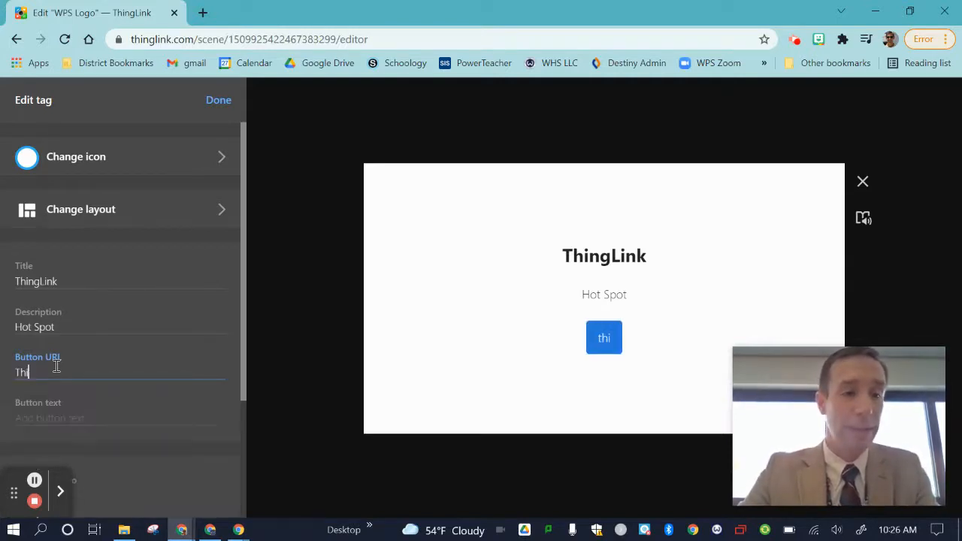
key("BackSpace")
key("BackSpace")
key("BackSpace")
key("BackSpace")
key("BackSpace")
type("ww")
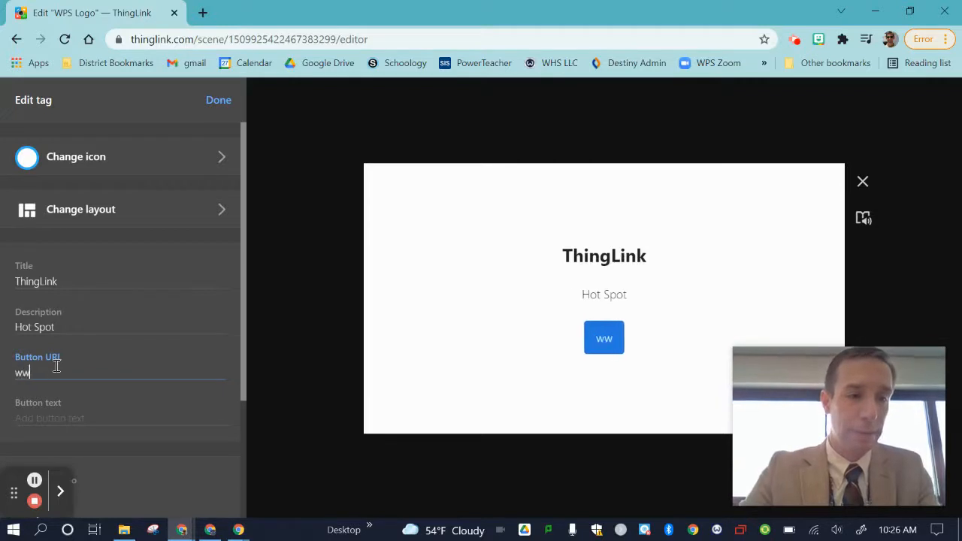
type("w.Thing")
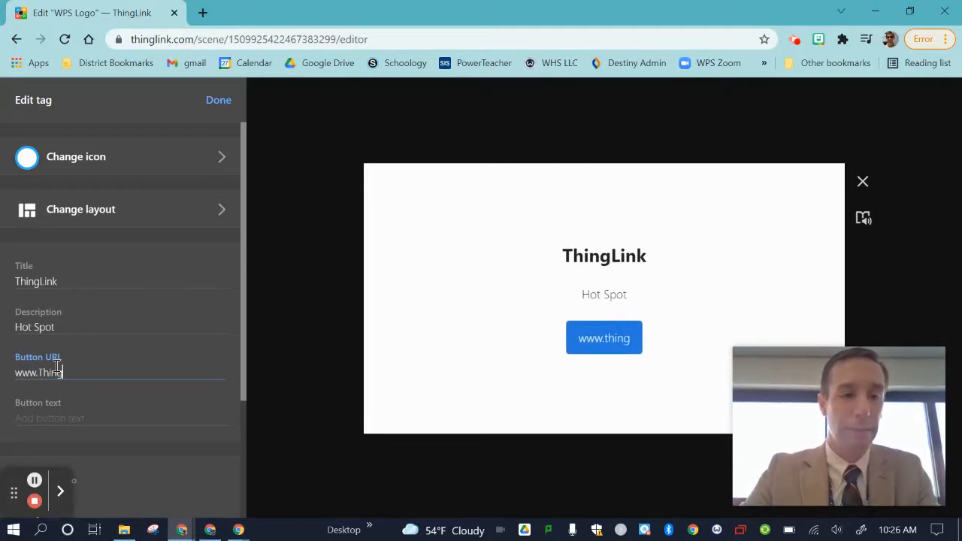
type("Link.com")
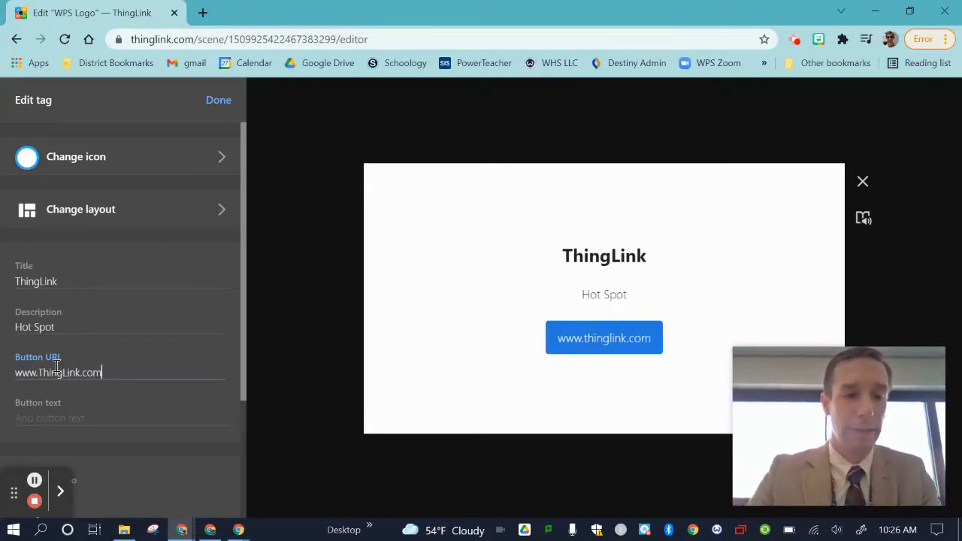
left_click(175, 260)
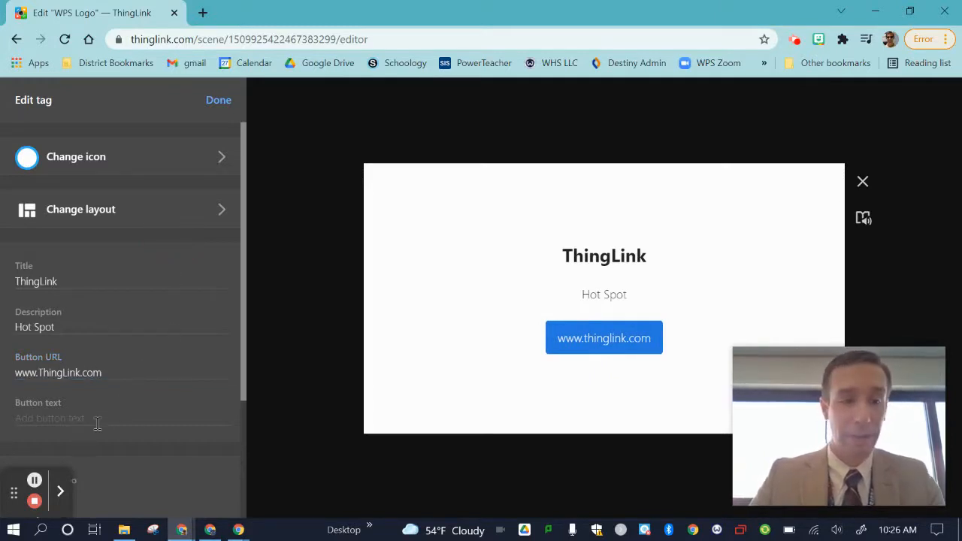
Step: Add the WPS Logo image from the Desktop to the tag as its media
scroll(96, 423, "down", 3)
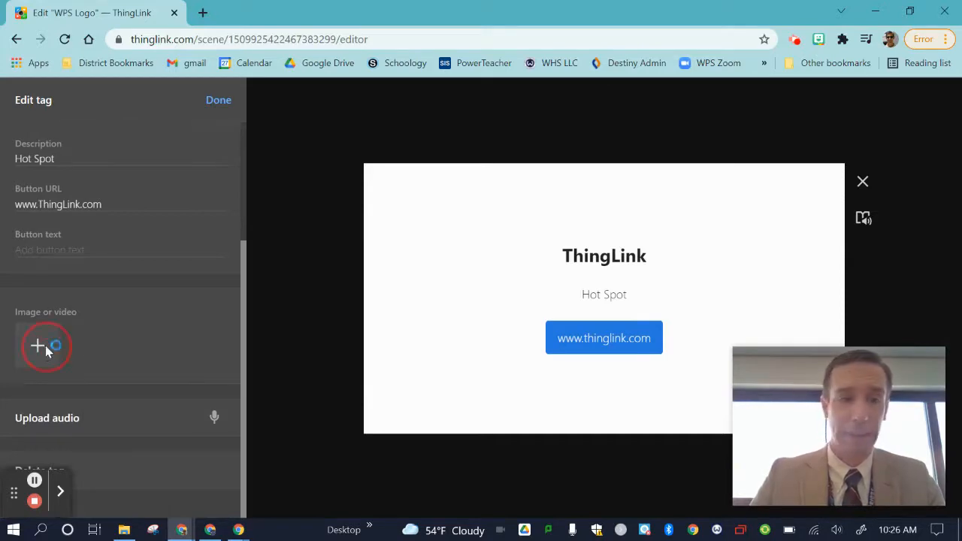
left_click(46, 345)
scroll(218, 218, "down", 2)
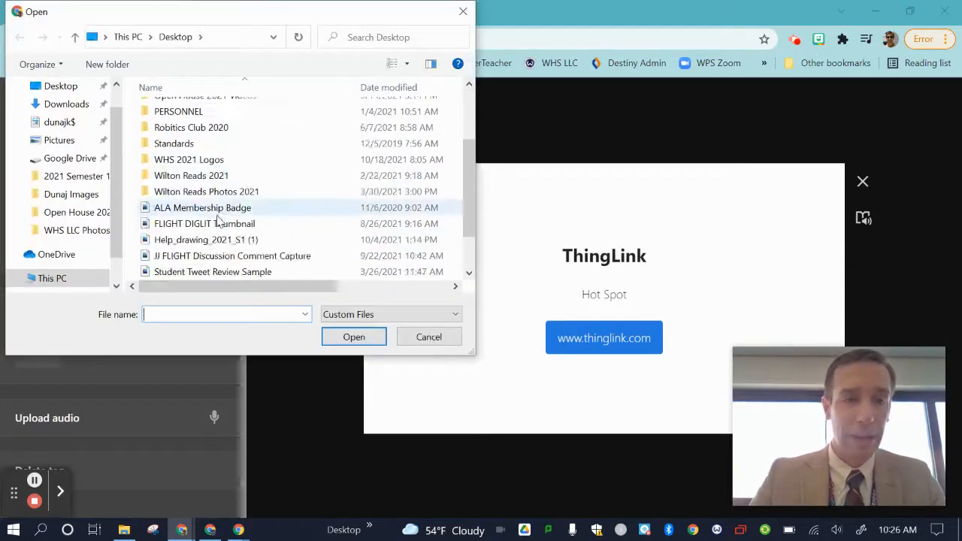
scroll(218, 218, "down", 1)
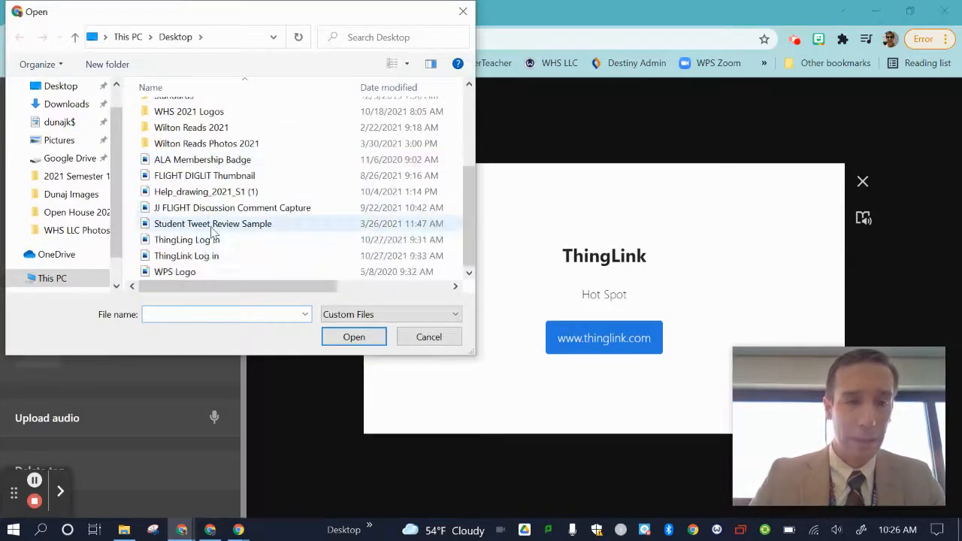
left_click(204, 271)
left_click(378, 338)
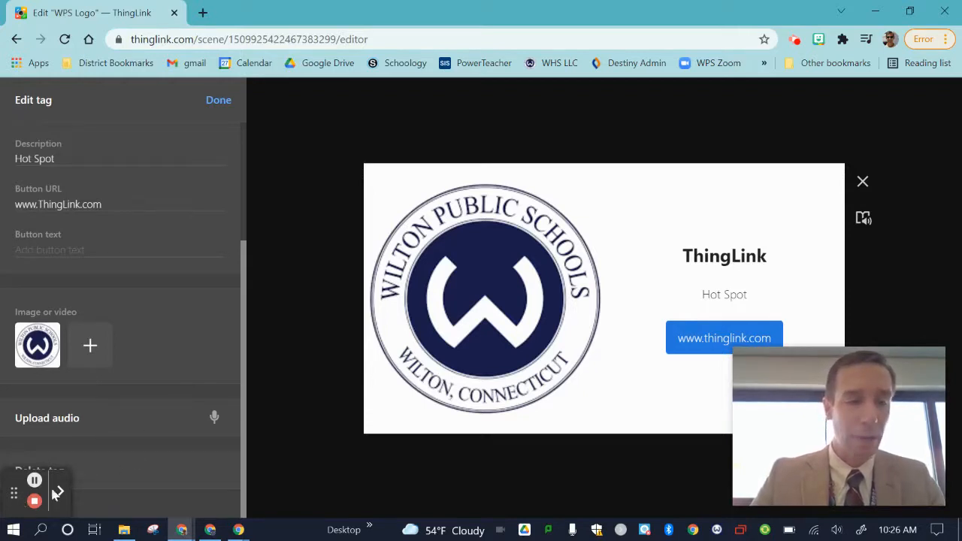
Step: Finish editing the tag and move it from the centre to the upper-left corner of the logo image
left_click_drag(52, 492, 10, 529)
scroll(94, 353, "up", 2)
scroll(94, 353, "up", 1)
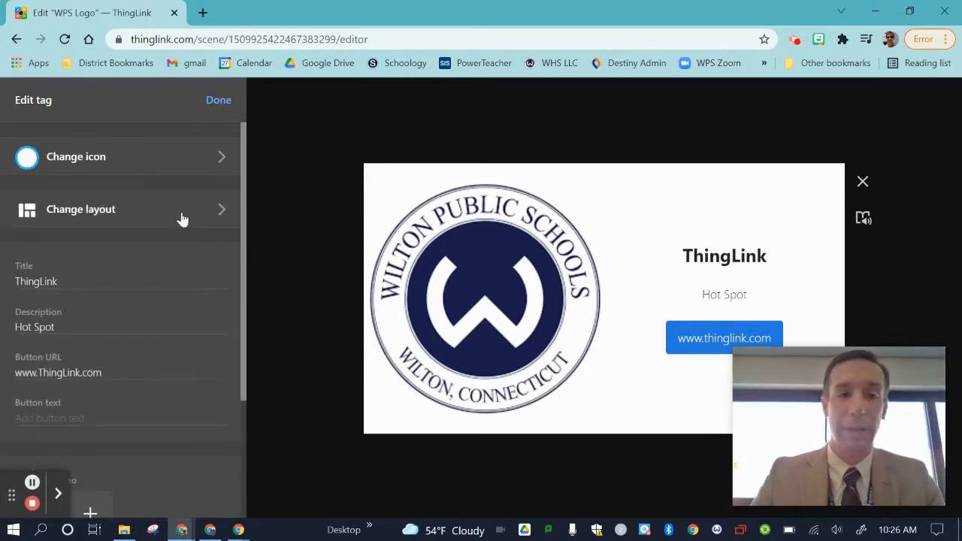
left_click(218, 105)
left_click_drag(605, 300, 541, 234)
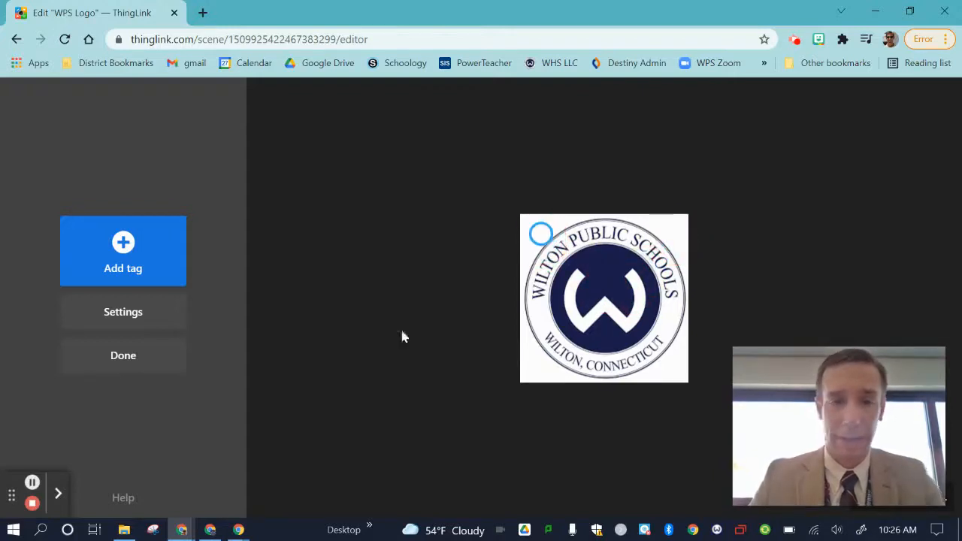
left_click(152, 358)
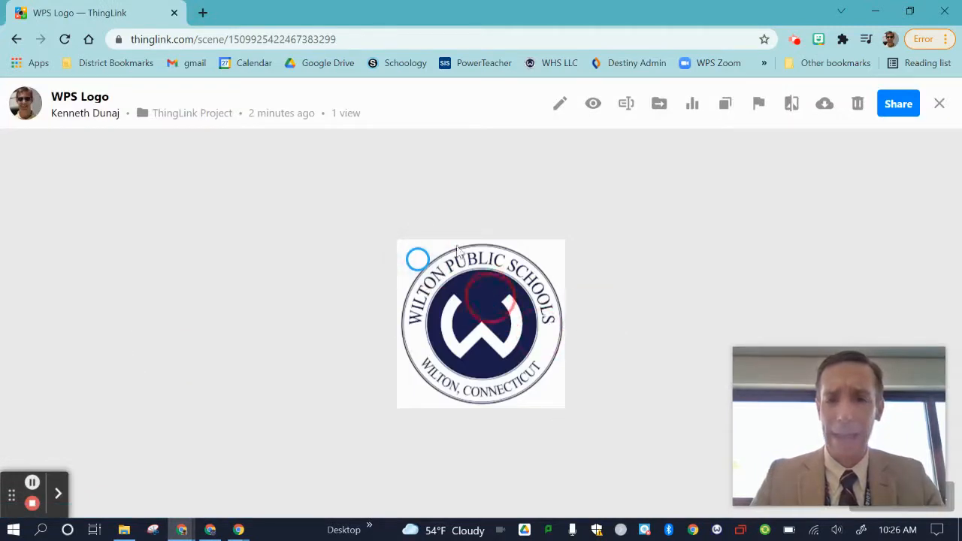
left_click(415, 271)
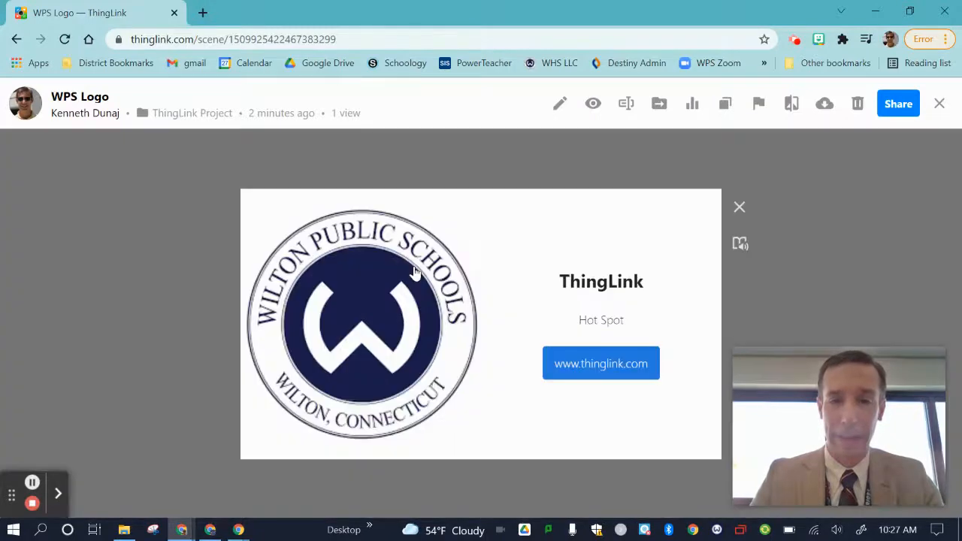
left_click(600, 372)
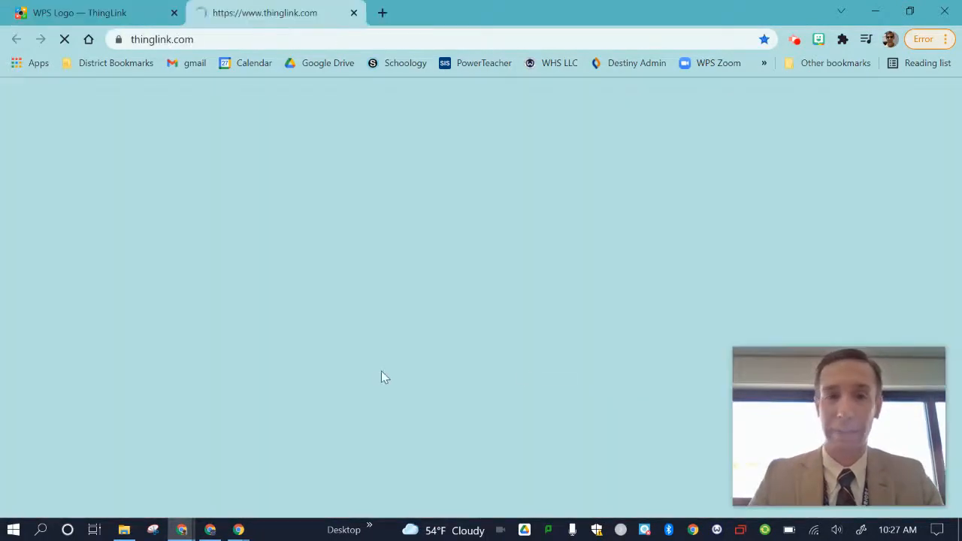